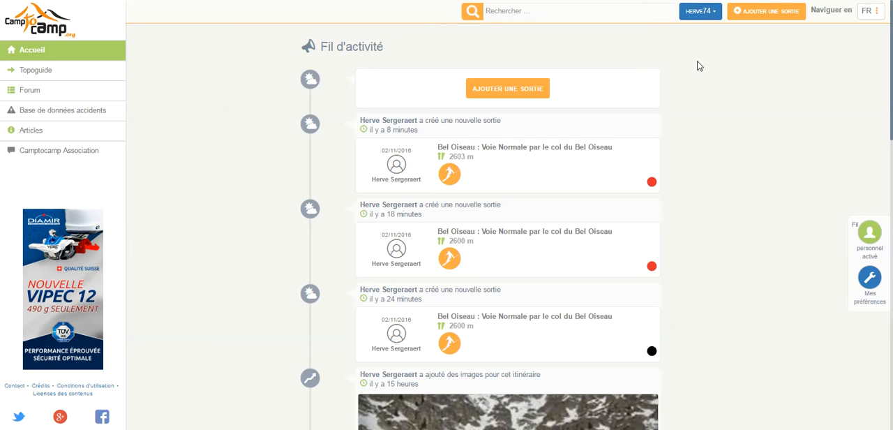
Start a new outing dated 2 novembre 2016 and choose Ski, surf as its activity
left_click(768, 19)
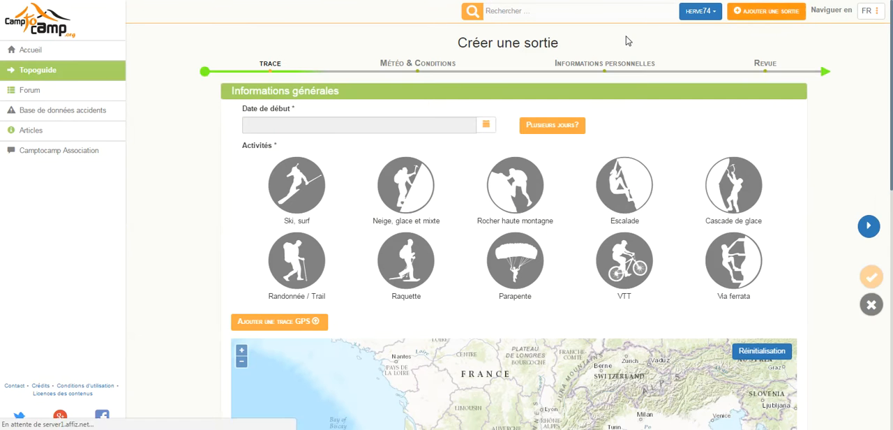
left_click(486, 123)
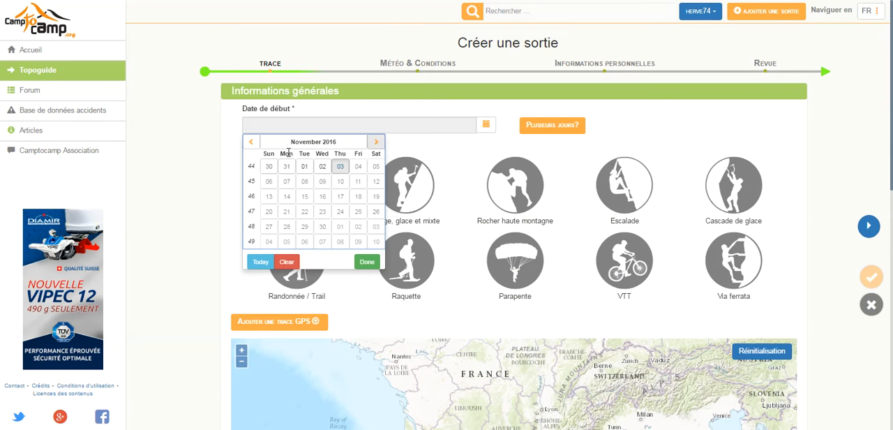
left_click(321, 167)
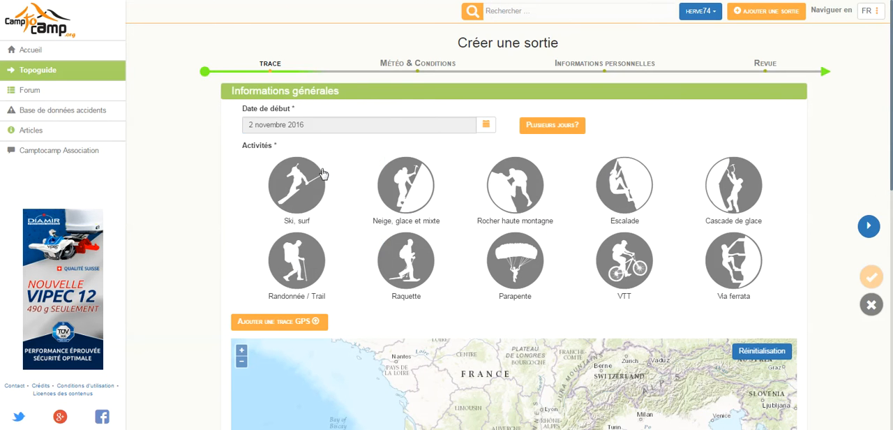
left_click(289, 185)
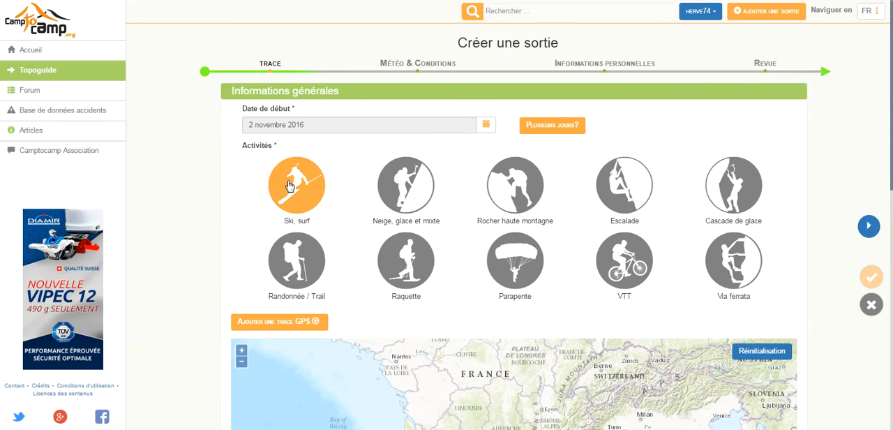
Add the GPS track file 201060.gpx to the outing
left_click(253, 323)
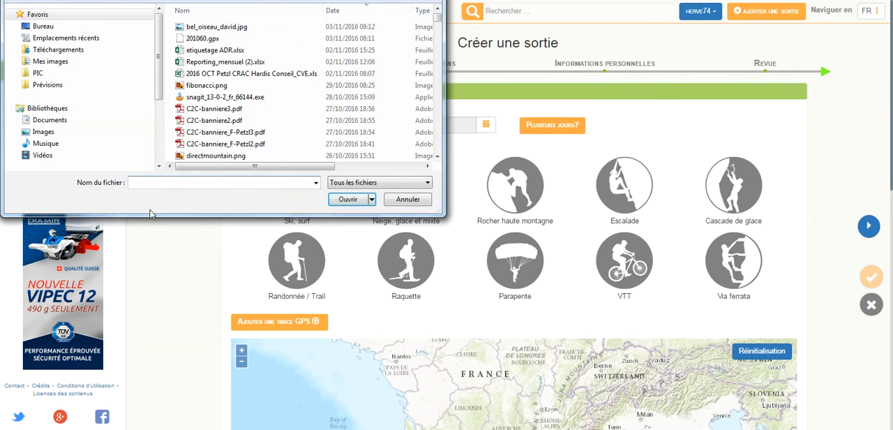
left_click(196, 40)
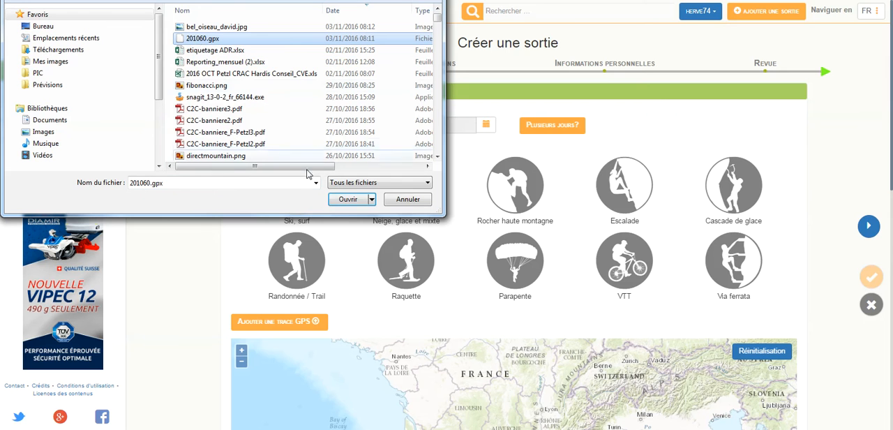
left_click(347, 199)
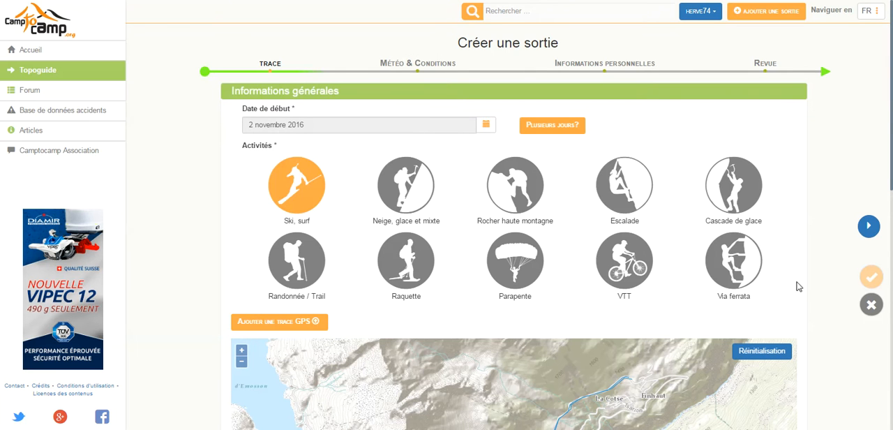
Search the routes for "col+oiseau+bel" and add "Bel Oiseau : Voie Normale par le col du Bel Oiseau" as the route taken
scroll(817, 290, "down", 4)
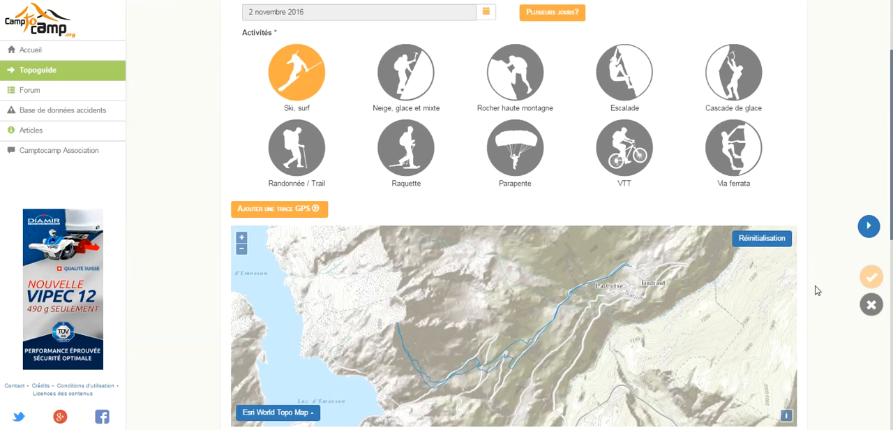
scroll(817, 290, "down", 1)
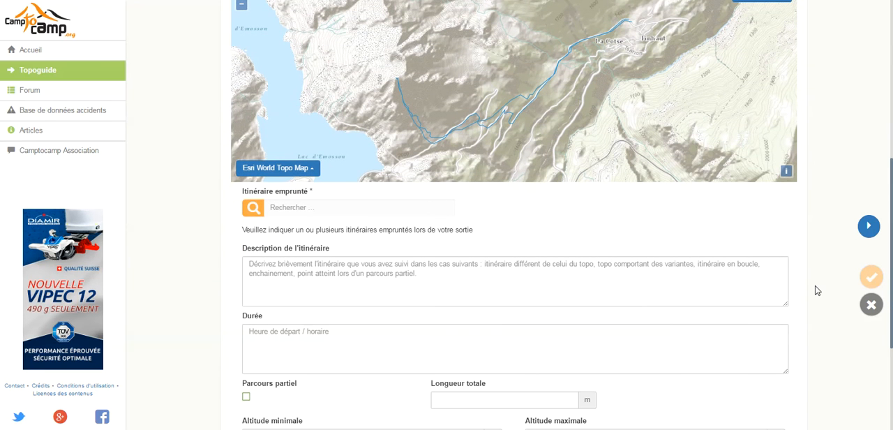
left_click(297, 208)
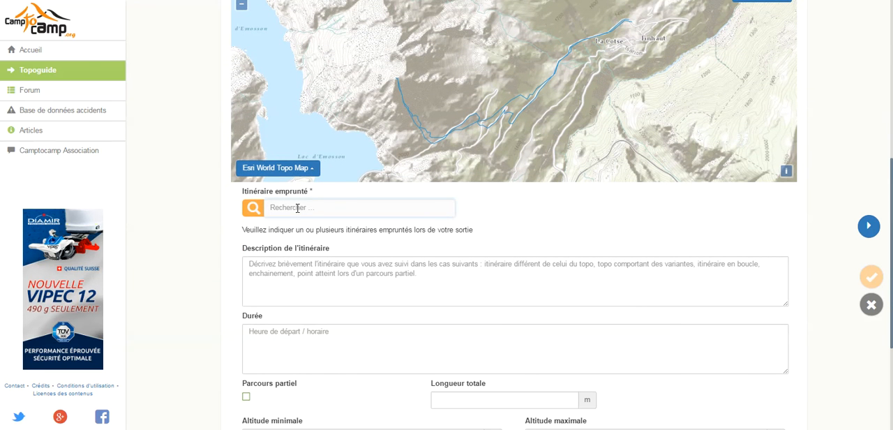
type("col+oiseau")
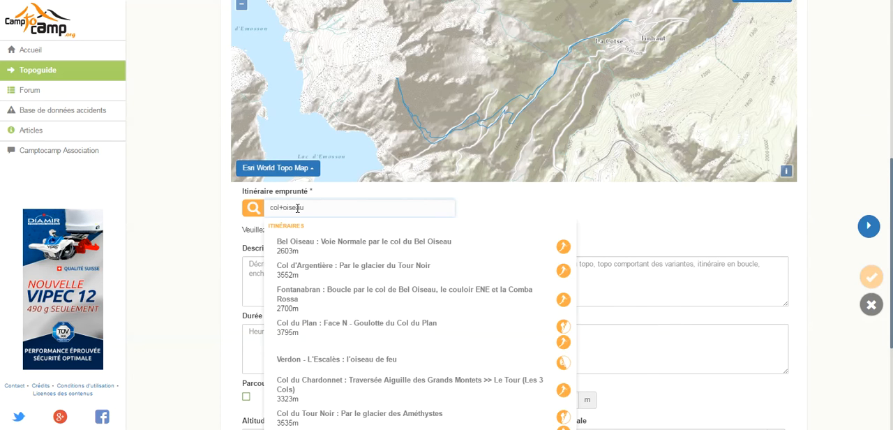
type("+bel")
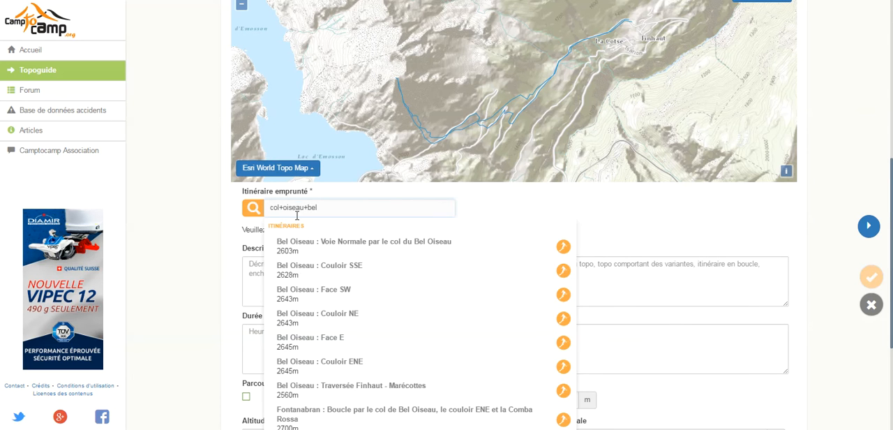
left_click(314, 249)
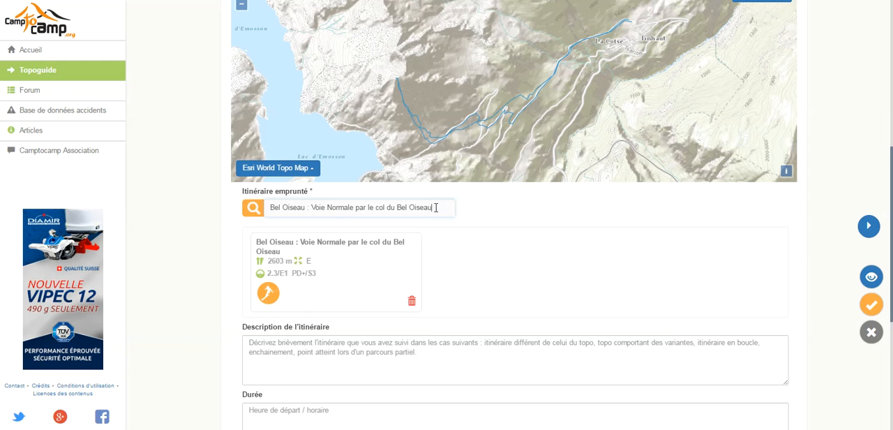
Search the routes for "bel+oiseau+sse" and add "Bel Oiseau : Couloir SSE" as a second route taken
left_click_drag(445, 207, 268, 207)
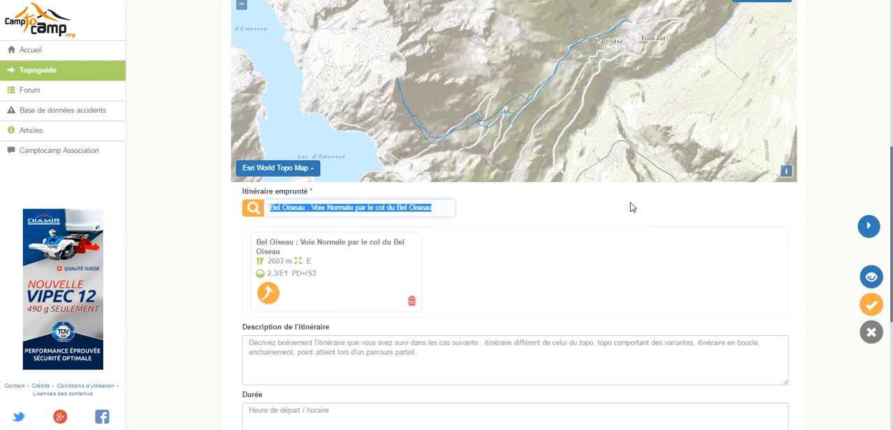
type("bel")
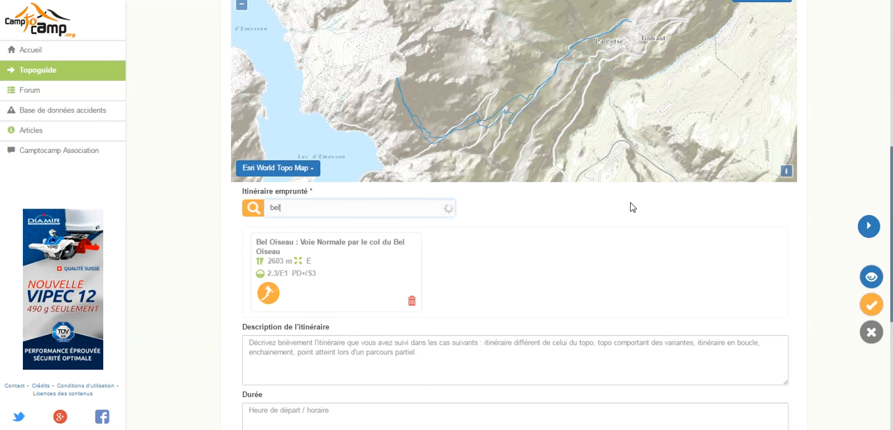
type("+oiseau+sse")
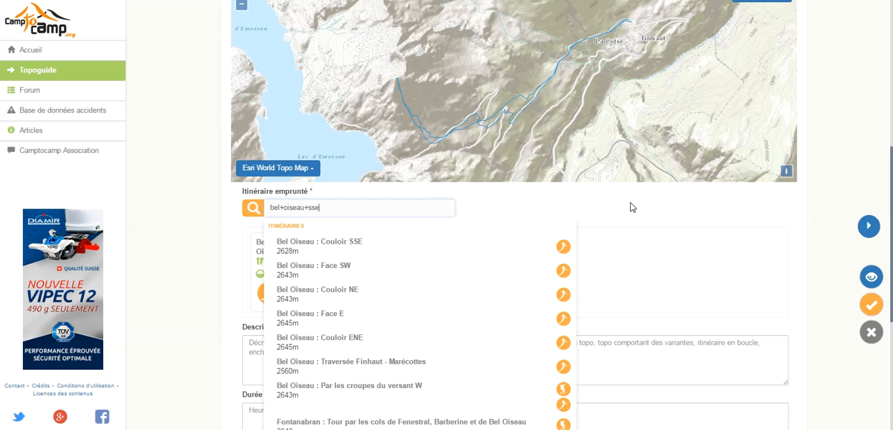
left_click(417, 251)
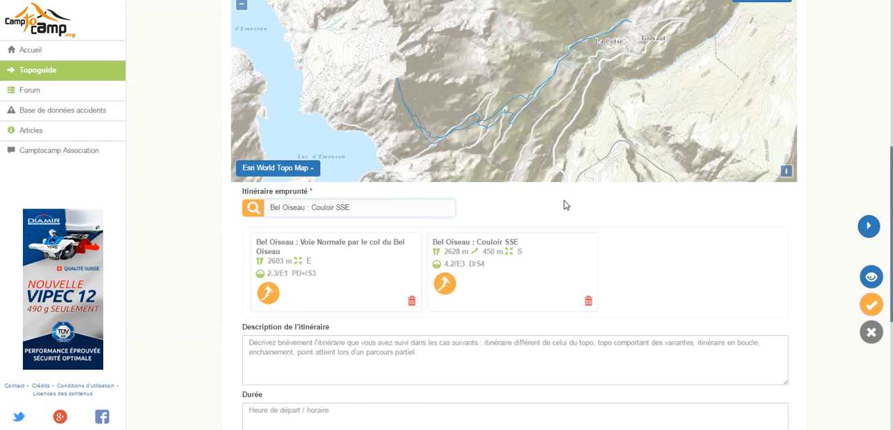
Enter the route description "Montée par le col, descente par le couloir SSE"
left_click(329, 346)
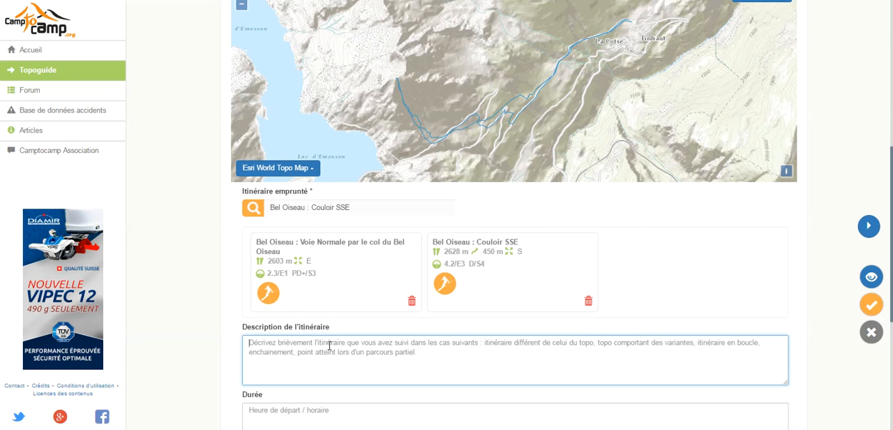
type("M")
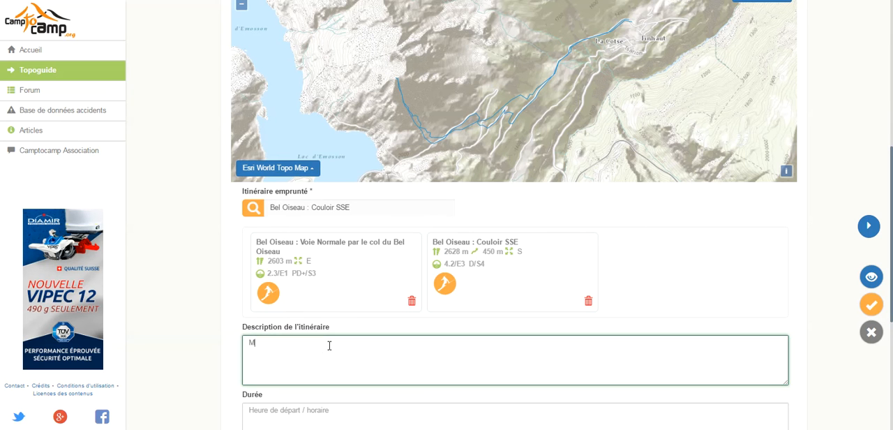
type("ontée par le col, descente par le couloir SSE")
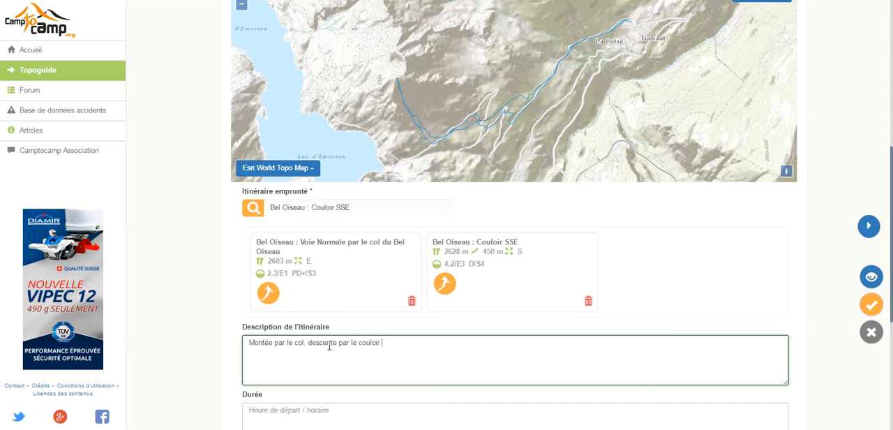
Enter "7h / 5h" as the outing's duration
left_click(257, 412)
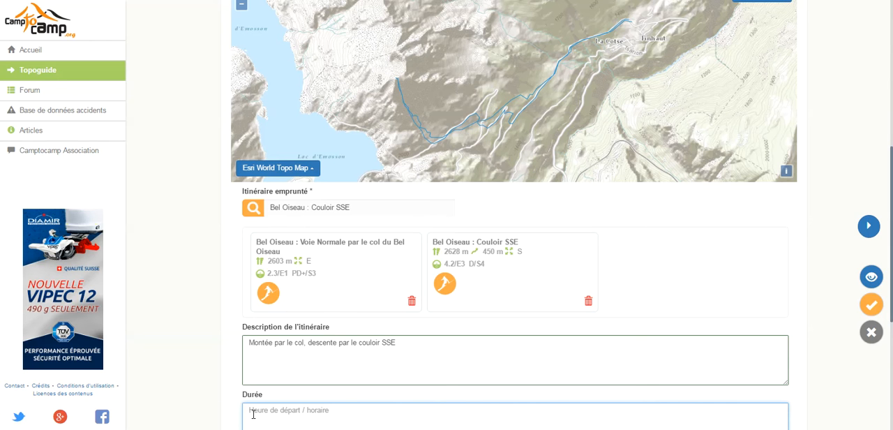
type("7h")
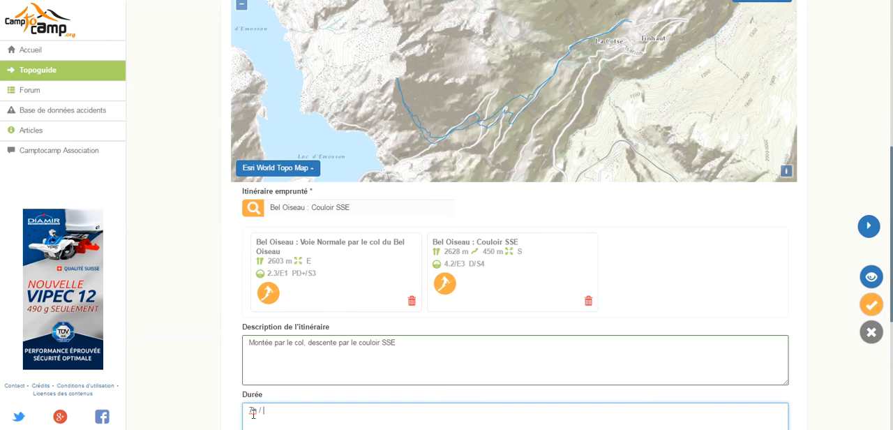
type(" / 5g")
left_click(217, 398)
left_click(281, 413)
key("BackSpace")
type("h")
left_click(157, 393)
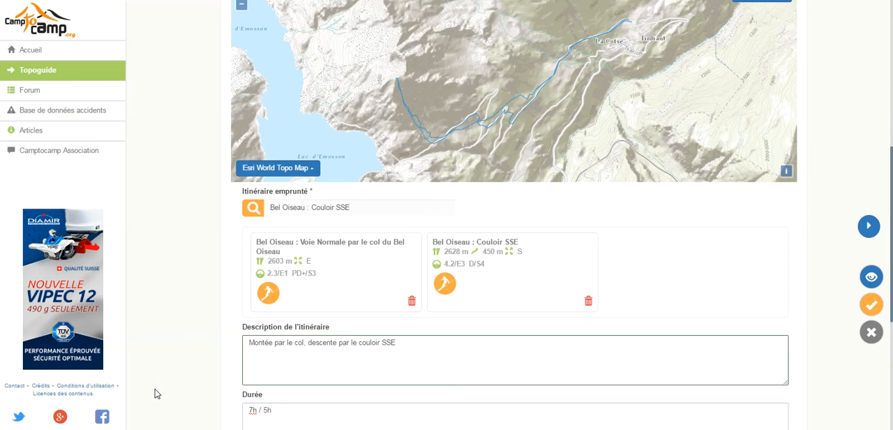
Set the minimum altitude to 1298 m and the maximum altitude to 2600 m
scroll(157, 392, "down", 1)
scroll(156, 393, "down", 3)
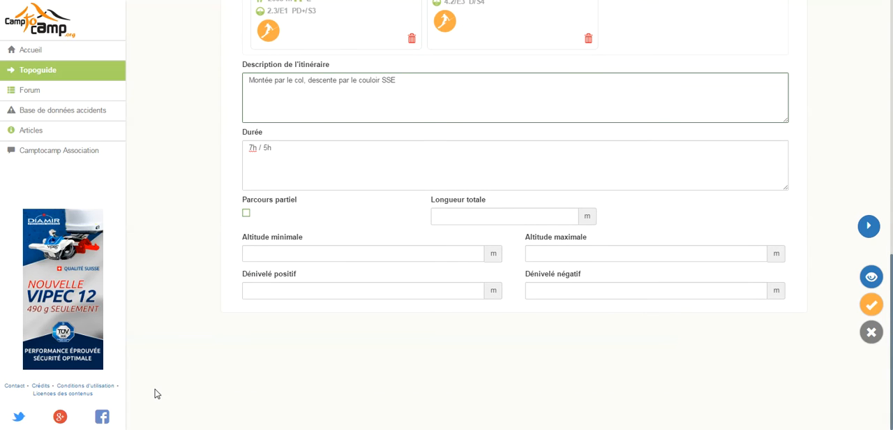
left_click(258, 254)
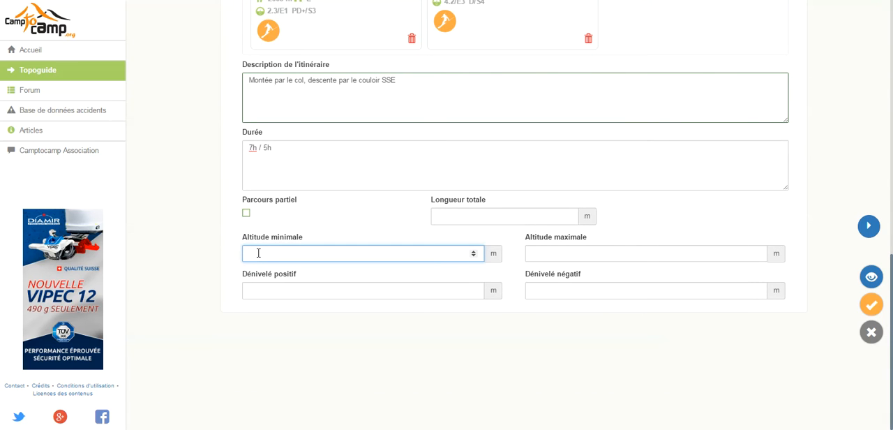
type("1")
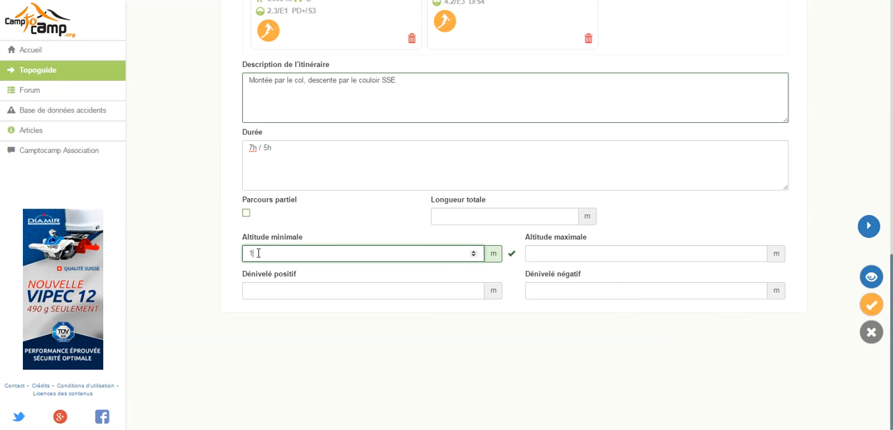
type("298")
left_click(562, 249)
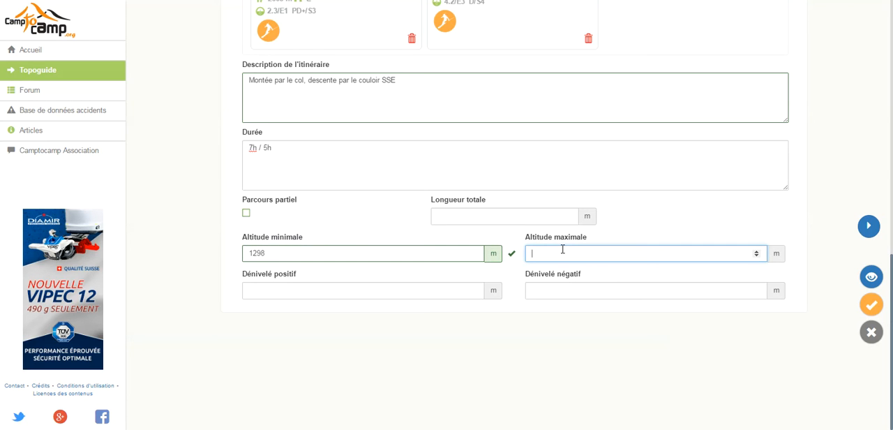
type("2600")
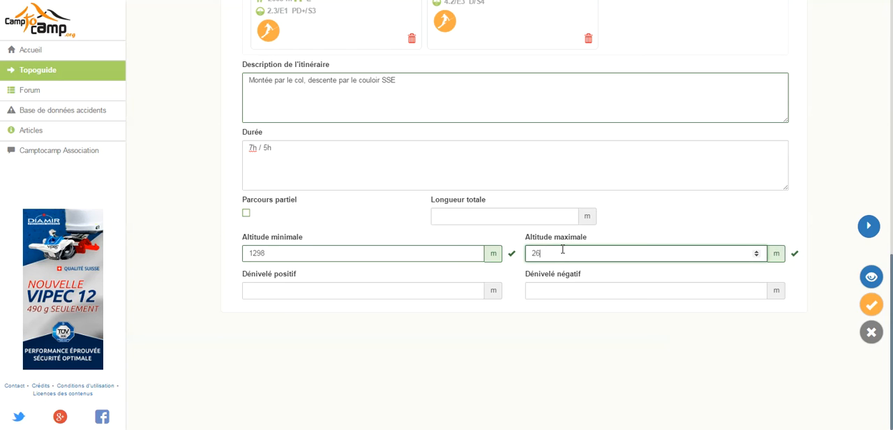
Set both the positive and the negative elevation difference to 1120 m
left_click(351, 286)
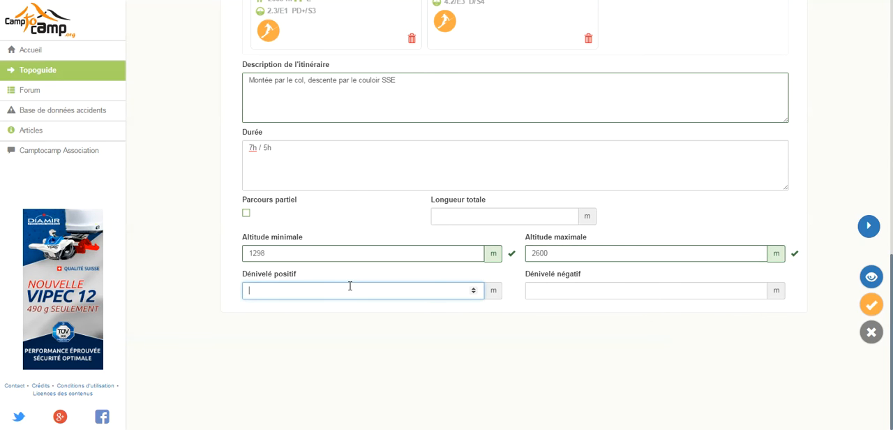
type("1120")
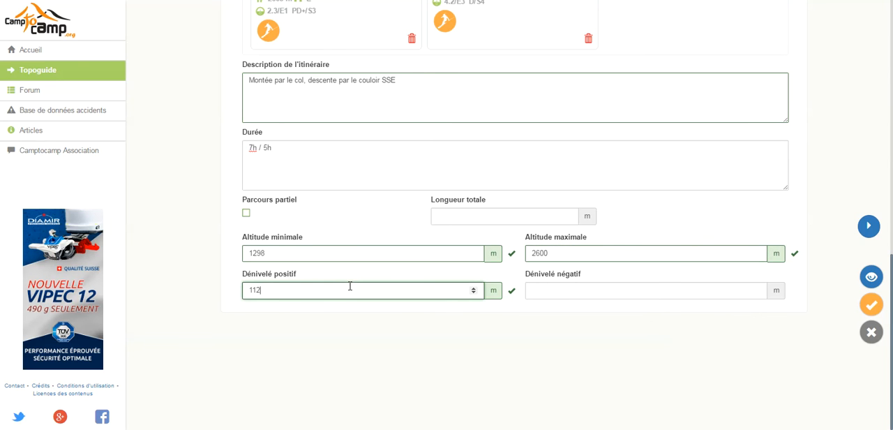
left_click(536, 291)
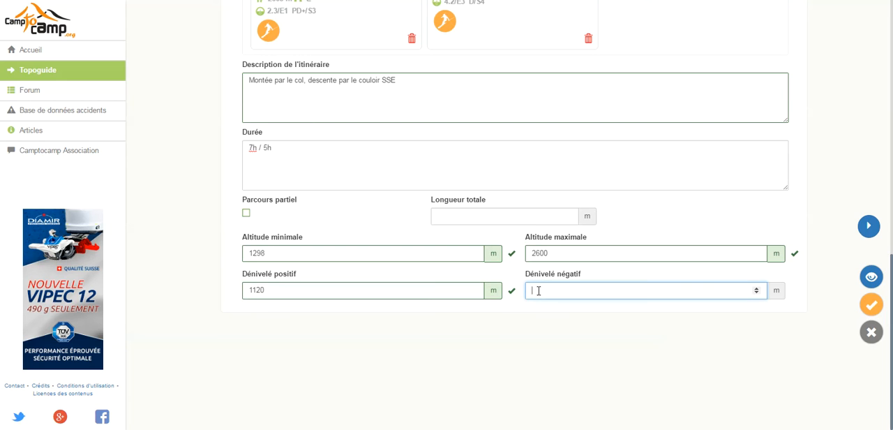
type("1120")
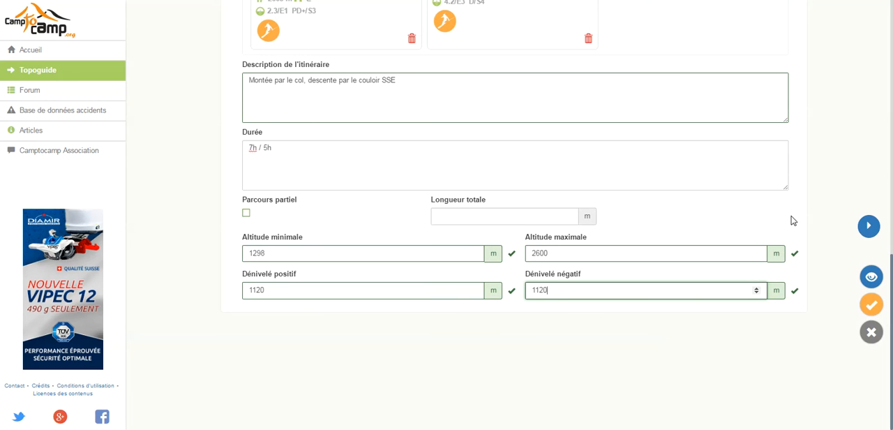
Advance to the Météo & Conditions stage and enter "Belle journée ensoleillée" as the weather
left_click(869, 226)
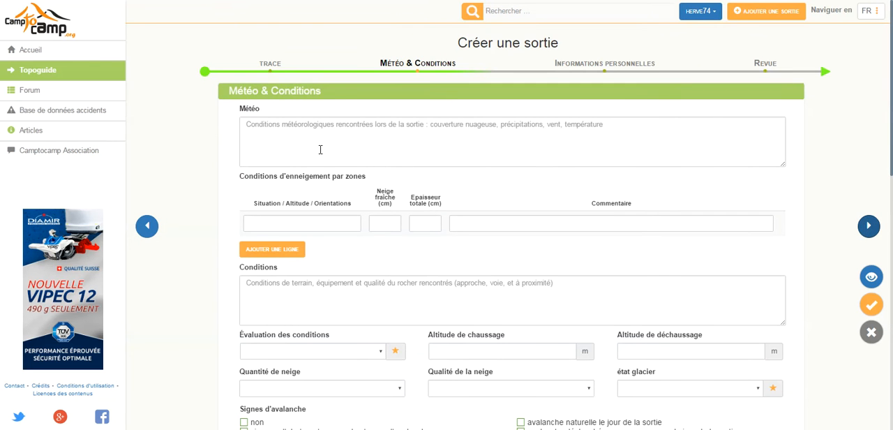
left_click(321, 149)
type("Be")
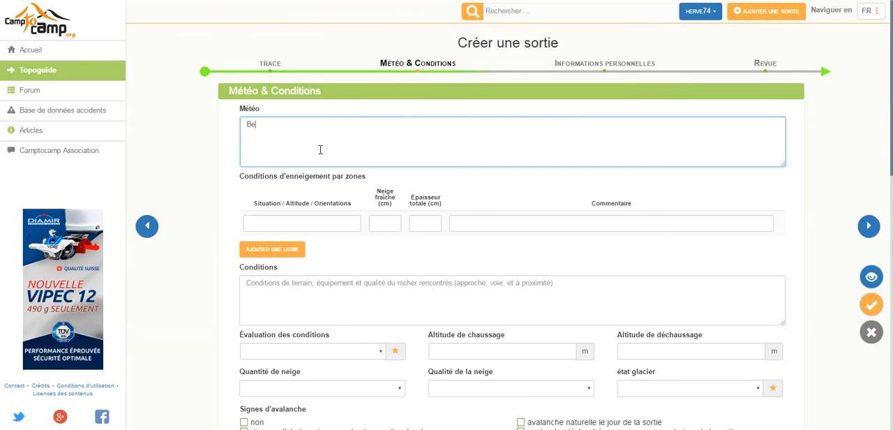
type("lle journée ensoleillée")
Fill the first snow-conditions row with situation "Montée par le col", 0 cm fresh snow and comment "Neige dure non revenue"
left_click(256, 224)
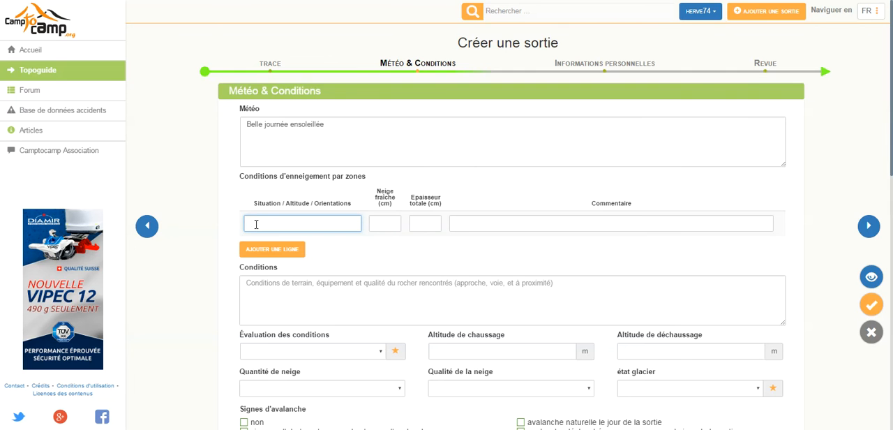
type("Montée par le col")
left_click(384, 227)
type("0")
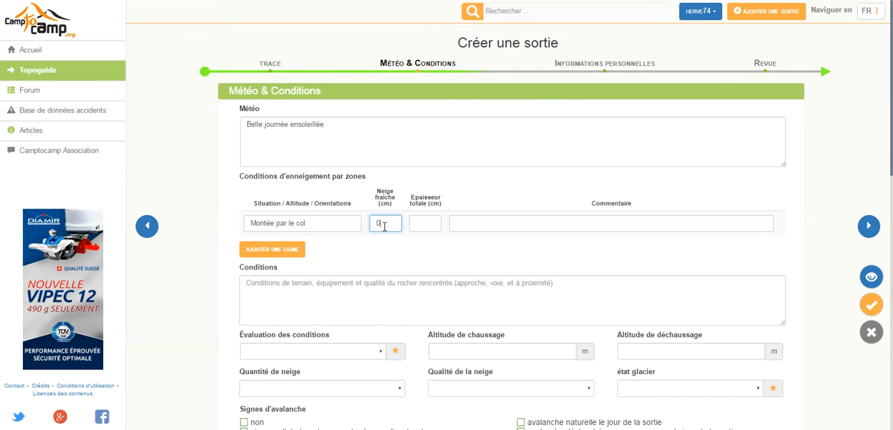
left_click(465, 223)
type("Ne")
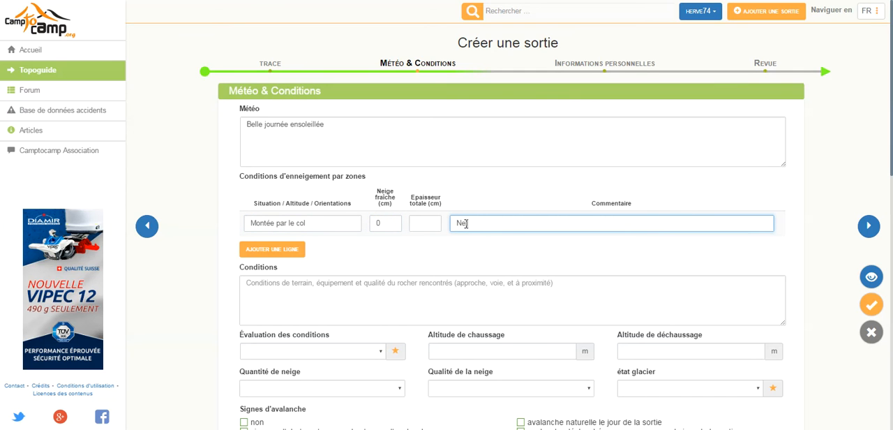
type("ige dure non revenue")
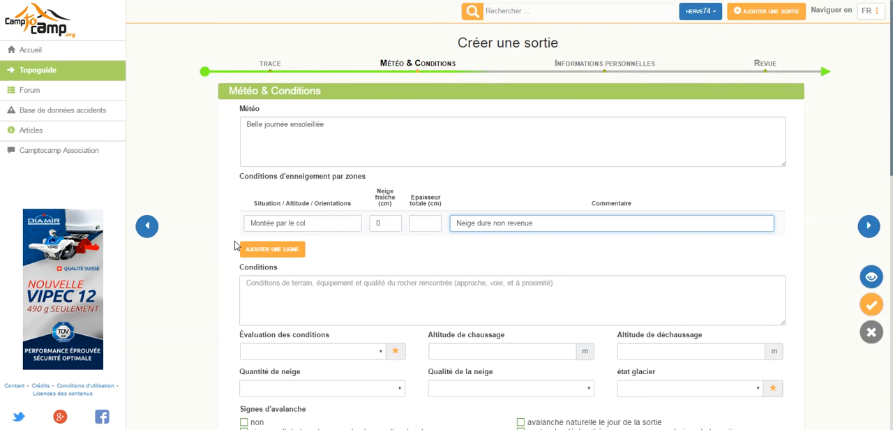
Add a second snow-conditions row with the situation "Descente par le couloir"
left_click(256, 251)
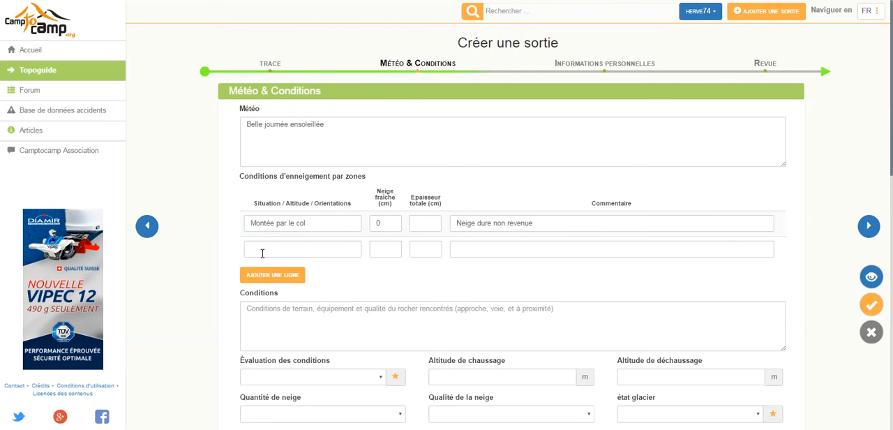
left_click(263, 252)
type("Desce")
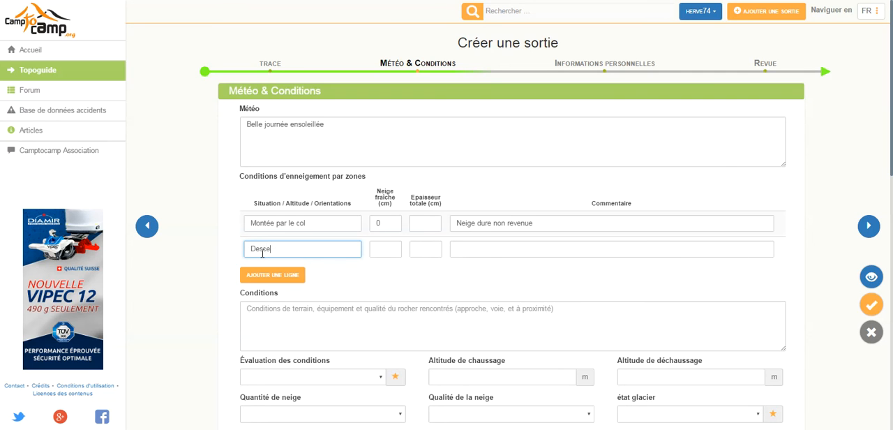
type("nte par le couloir")
Give the couloir descent row 20 cm of fresh snow, 60 cm total depth and the comment "Neige poudreuse"
left_click(392, 247)
type("20")
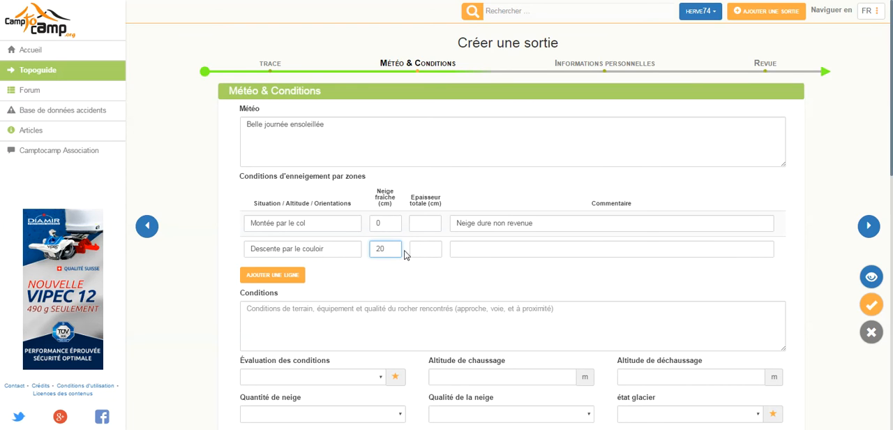
left_click(424, 248)
type("60")
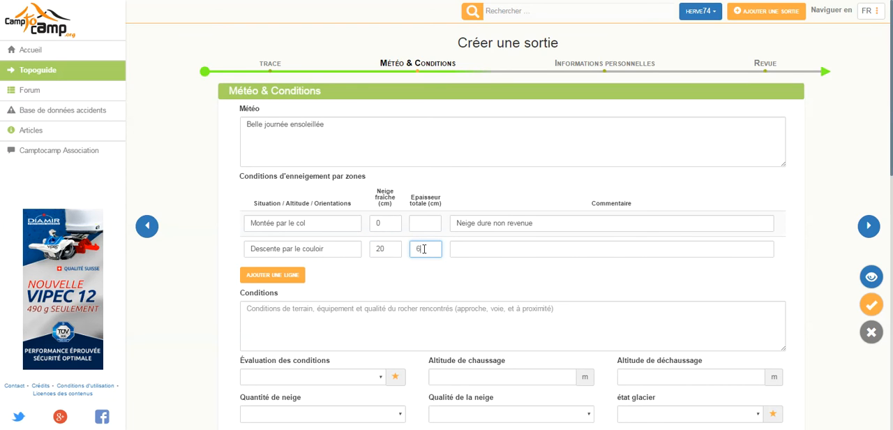
left_click(463, 253)
type("N")
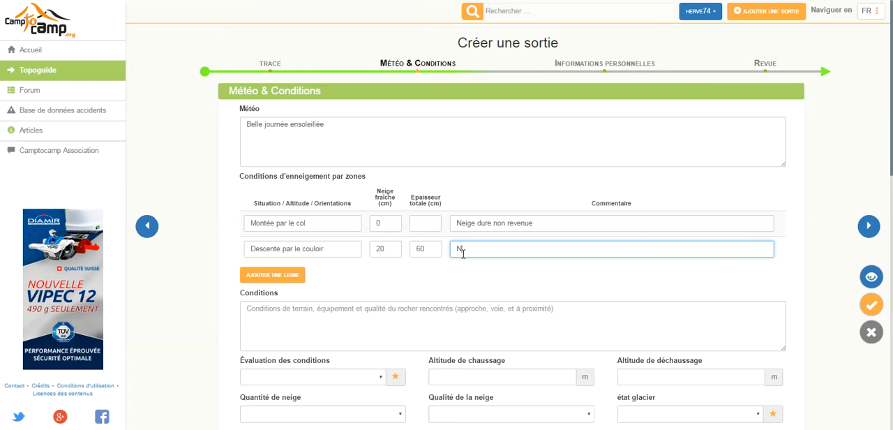
type("eige poudreuse")
left_click(174, 363)
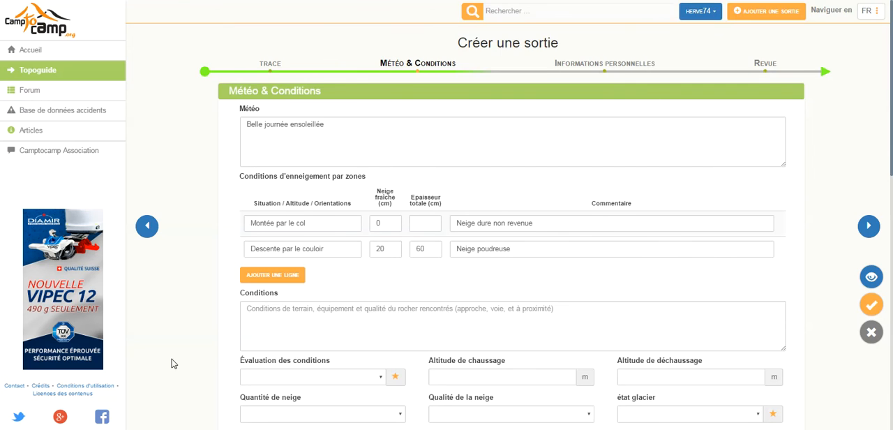
Rate the overall conditions as "excellent" and the snow quality as "bonnes"
scroll(174, 363, "down", 2)
scroll(173, 364, "down", 1)
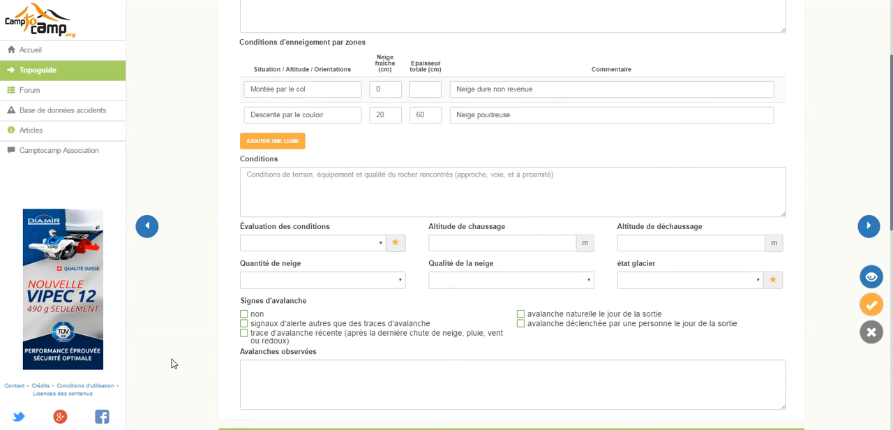
left_click(382, 247)
left_click(362, 262)
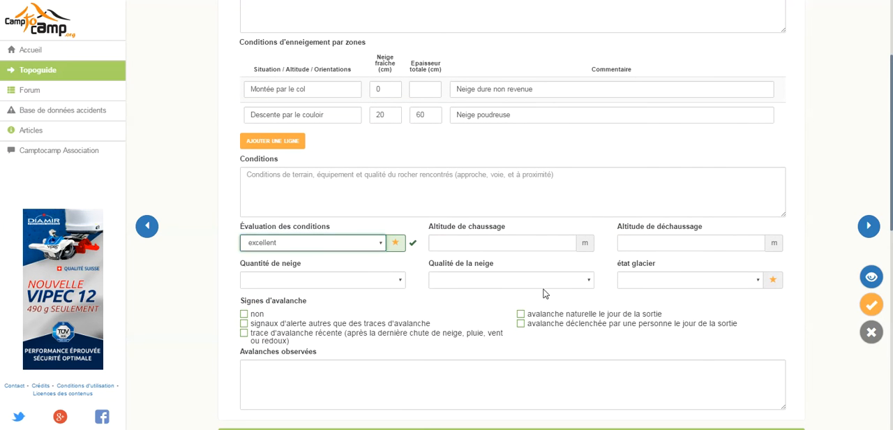
left_click(589, 284)
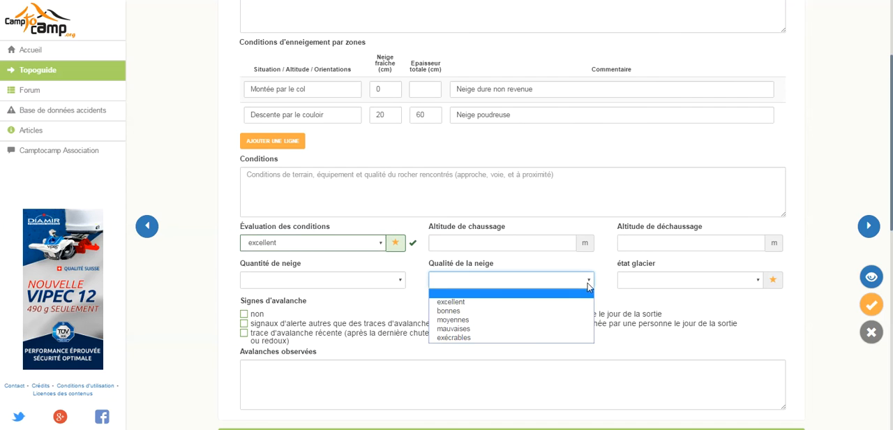
left_click(500, 318)
left_click(185, 298)
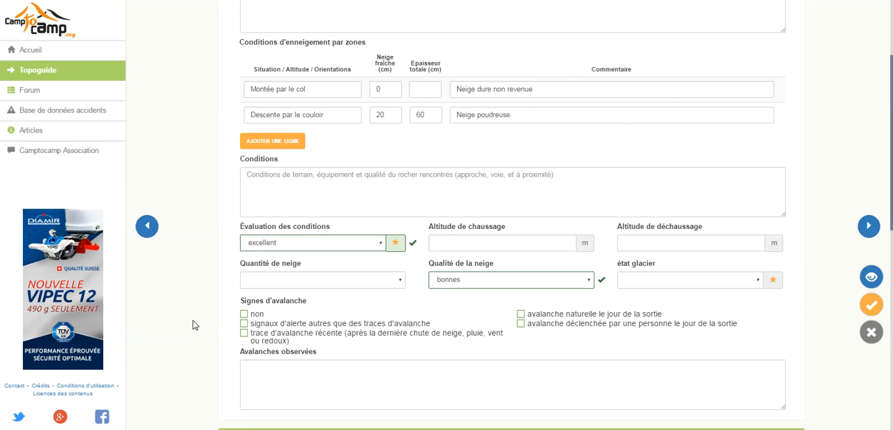
Mark the avalanche signs as "non" and advance to the Informations personnelles stage
left_click(243, 314)
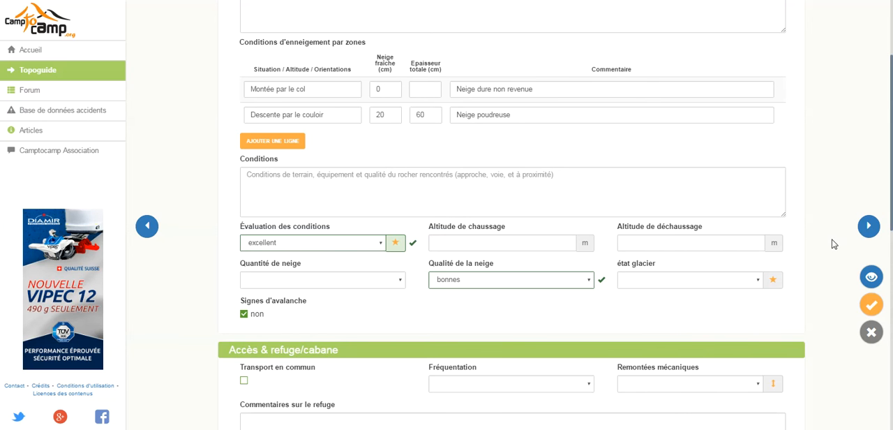
left_click(868, 226)
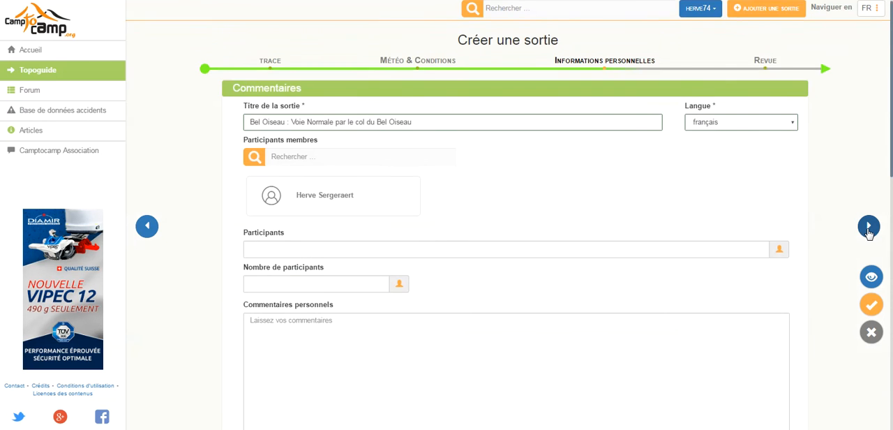
Search for the second member by name, add them as a participant, and set the number of participants to 2
left_click(309, 161)
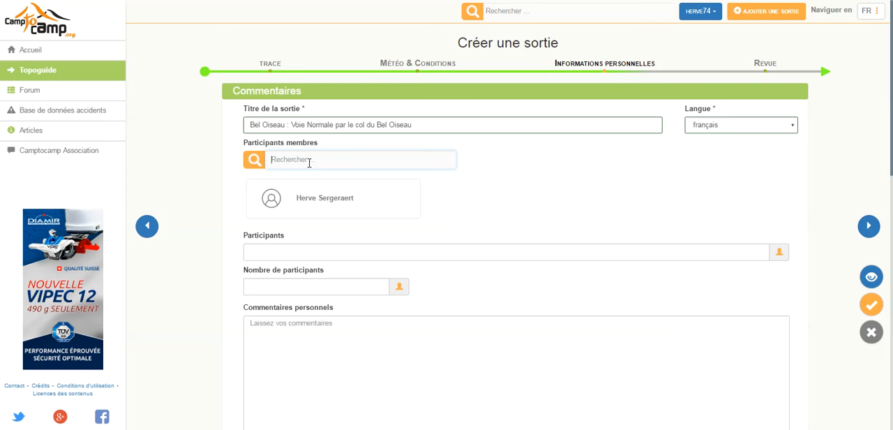
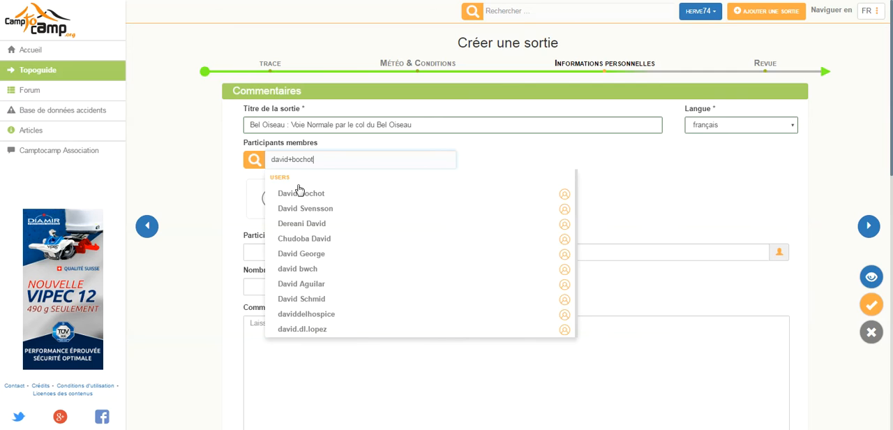
left_click(296, 191)
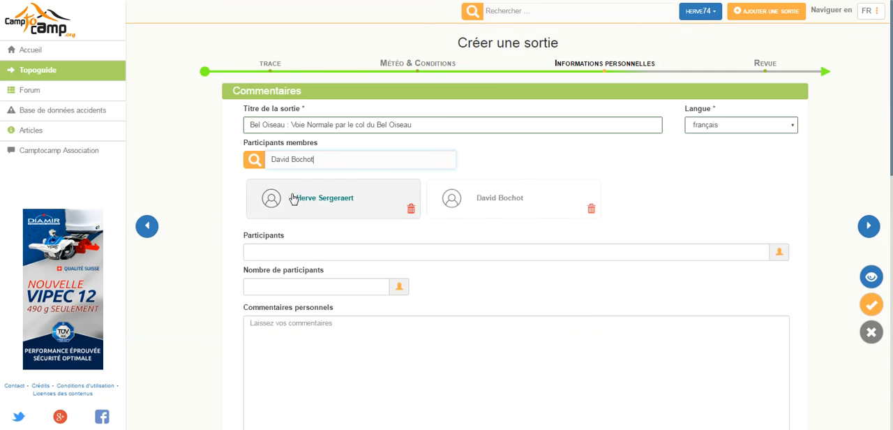
left_click(317, 288)
type("2")
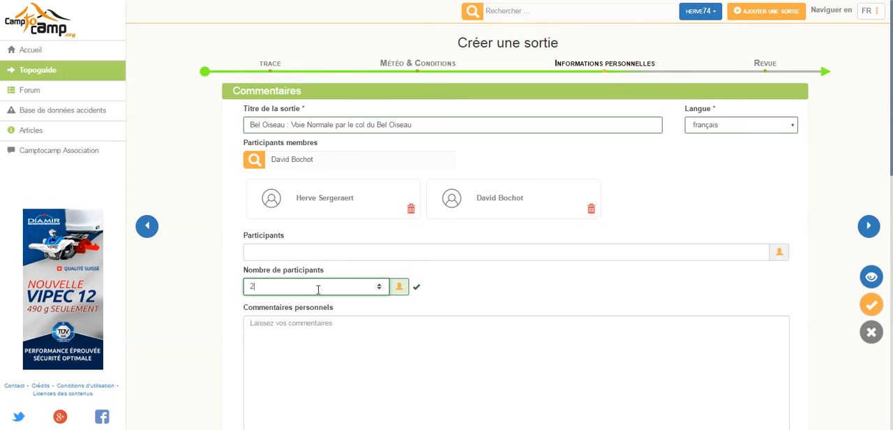
Paste the prepared outing account into the personal comments and advance to the Revue stage
left_click(293, 323)
type("Ce fut le but de fin de saison de l'année dernière. Nous sommes montés par le col de Bel Oiseau, plus agréable pour éviter la longue traversée sur la route, mais en prenant le risque de ne pas repérer. Probablement que si nous avions remonté la face nous ne serions pas descendus dedans. Alors qu'au sommet il ne fait pas particulièrement chaud, ça a chauffé fort dans la face, dès les premiers virages la neige part sous les skis (et sous les bâtons grrr !). La face est très sèche, un premier ressaut à désescalader skis aux pieds, puis un deuxième ressaut plus long où nous finirons par mettre les crampons pour traverser sereinement dans des pentes raides de rhodos. Une sortie technique, le challenge est de revenir la faire dans d'excellentes conditions.")
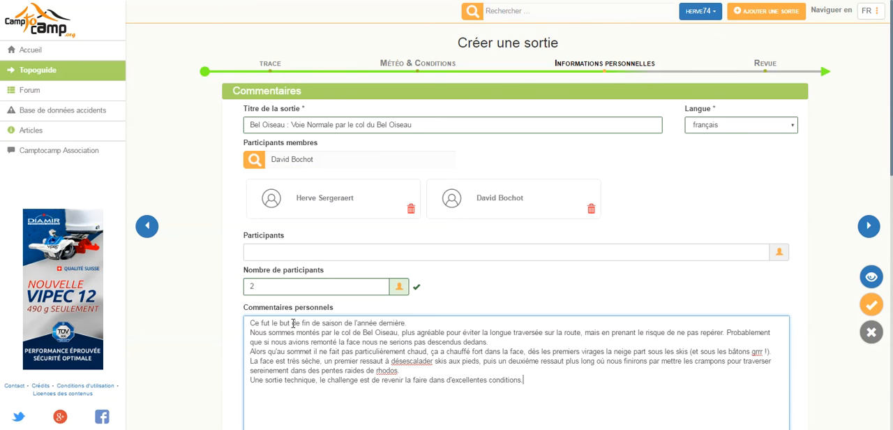
left_click(869, 225)
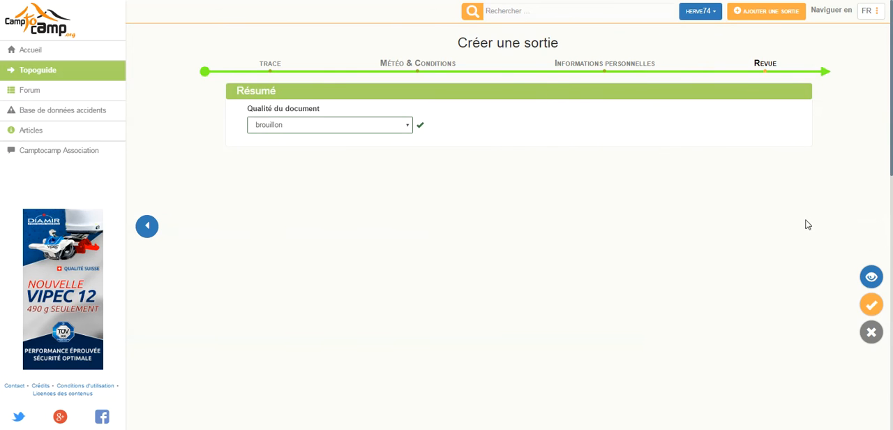
Set the document quality to "bon" and save the outing
left_click(411, 127)
left_click(388, 175)
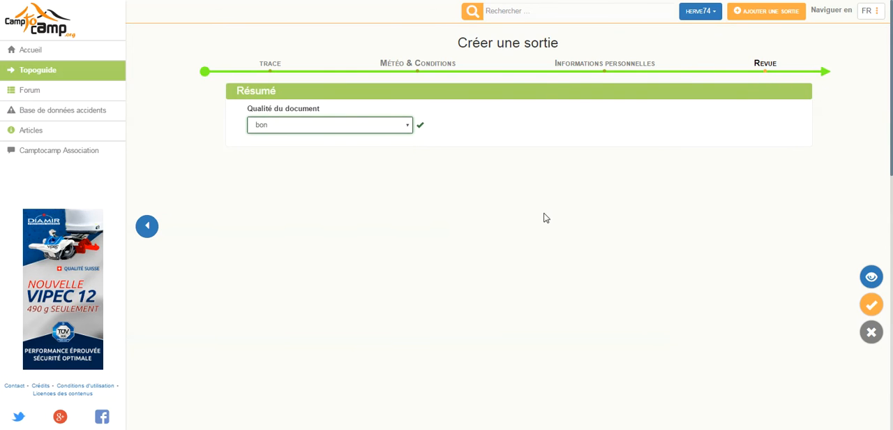
left_click(872, 304)
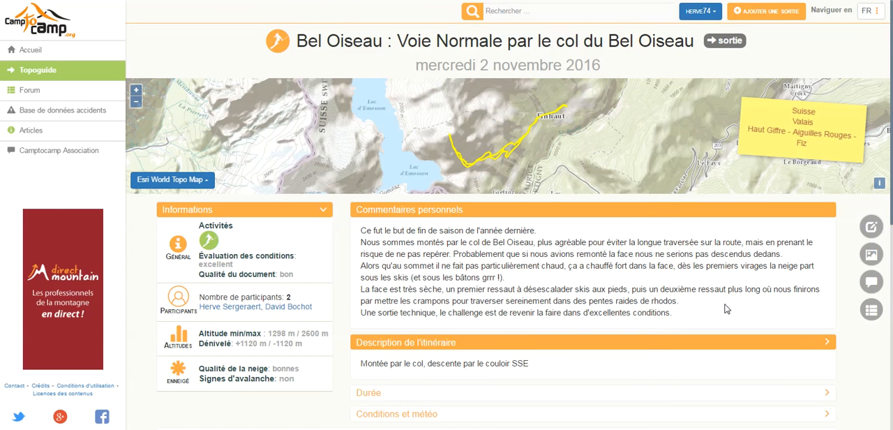
Start adding images to the outing and bring in the Bel Oiseau JPG photo from the C2C folder in the file explorer
left_click(876, 256)
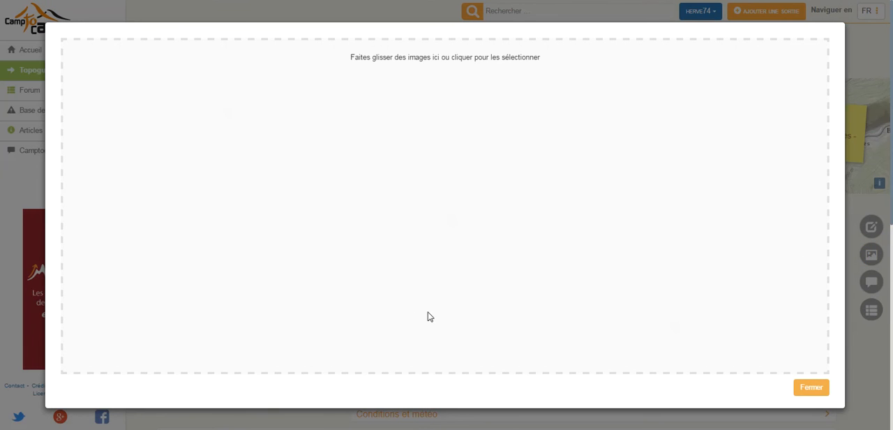
left_click(84, 427)
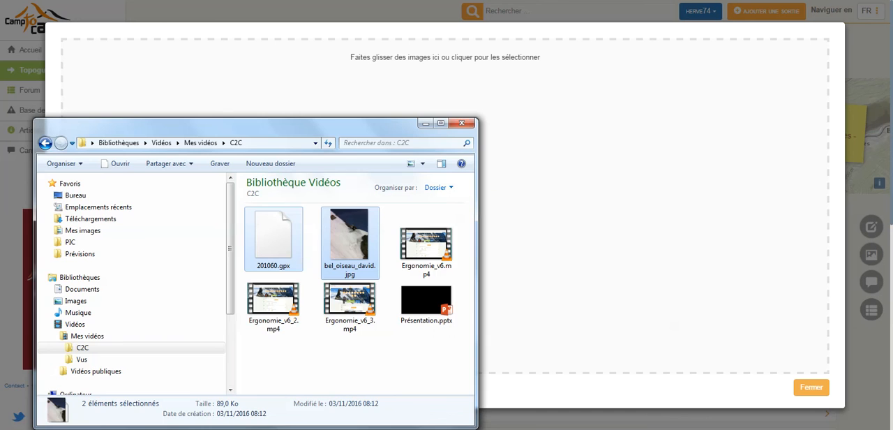
left_click_drag(349, 246, 577, 205)
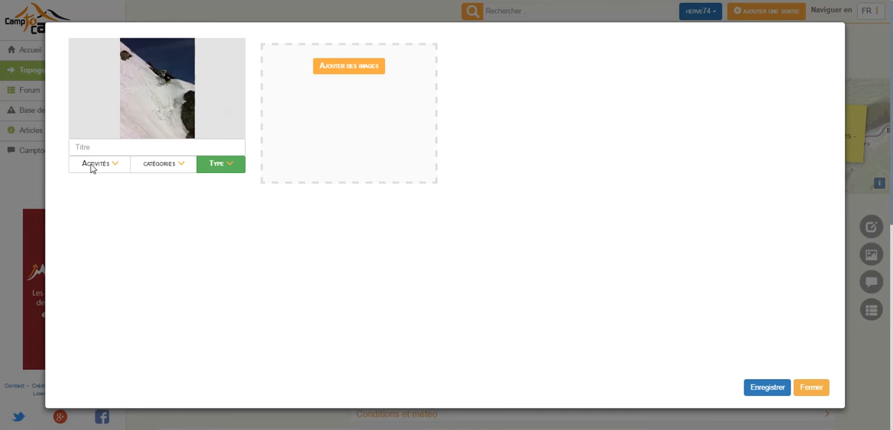
Title the added photo "Descente dans le couloir"
left_click(93, 147)
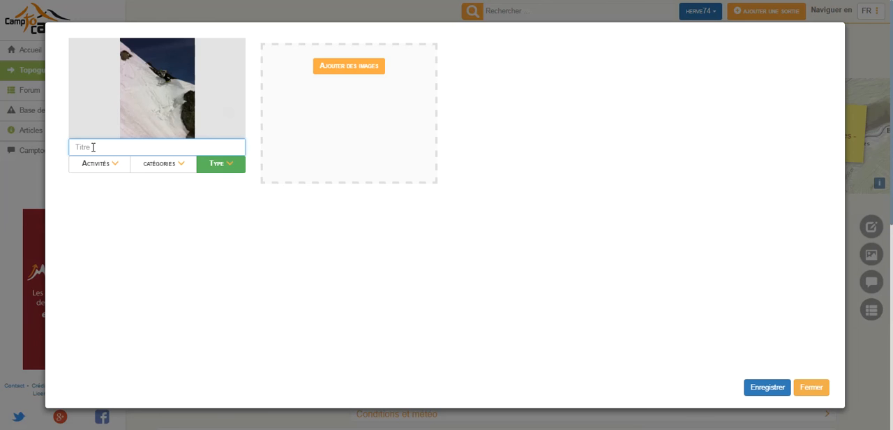
type("Descente dans le couloir")
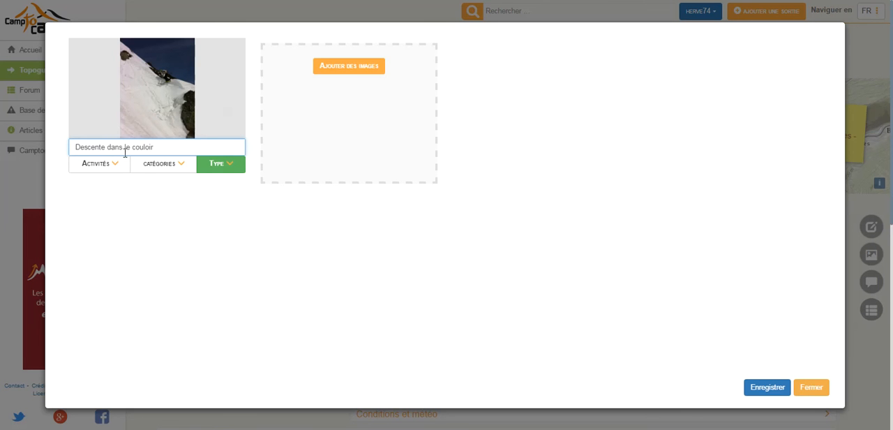
Assign the photo the activity "Ski, surf" and the category "action"
left_click(119, 166)
left_click(106, 184)
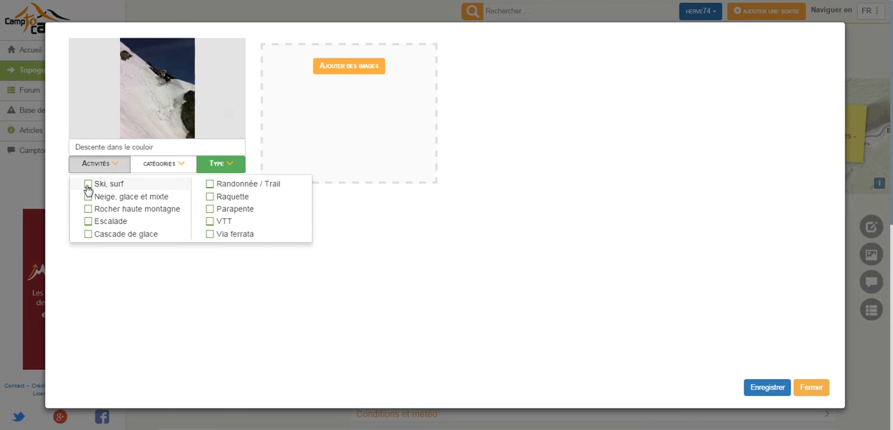
left_click(177, 168)
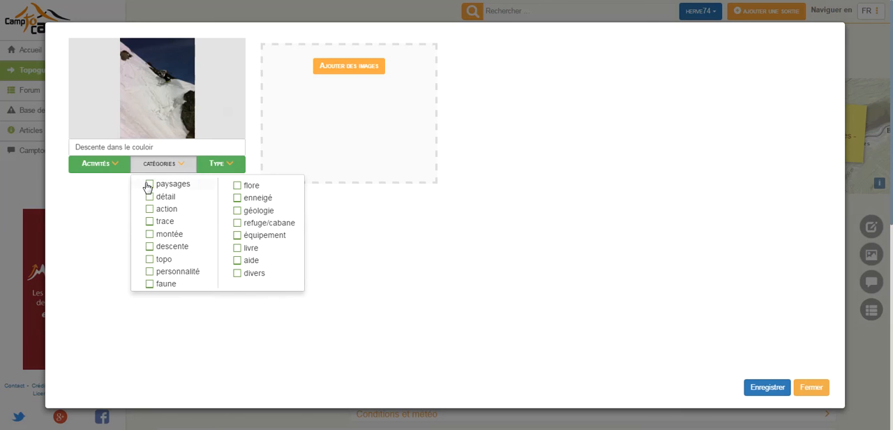
left_click(150, 209)
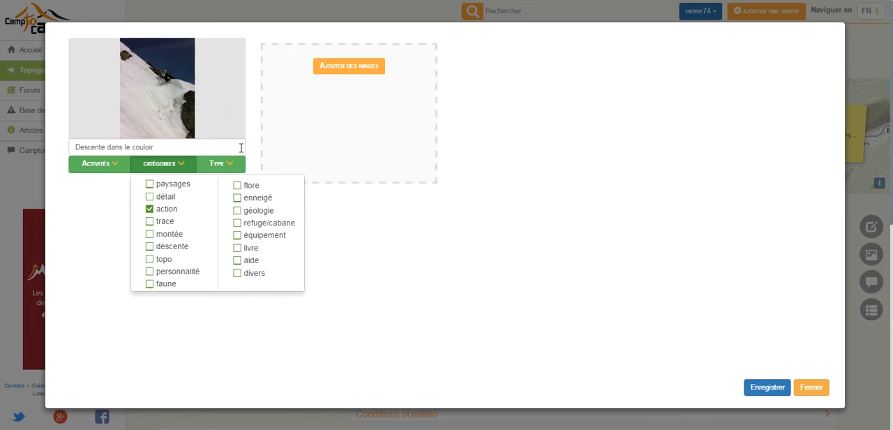
Set the photo's licence type to "personnel"
left_click(228, 166)
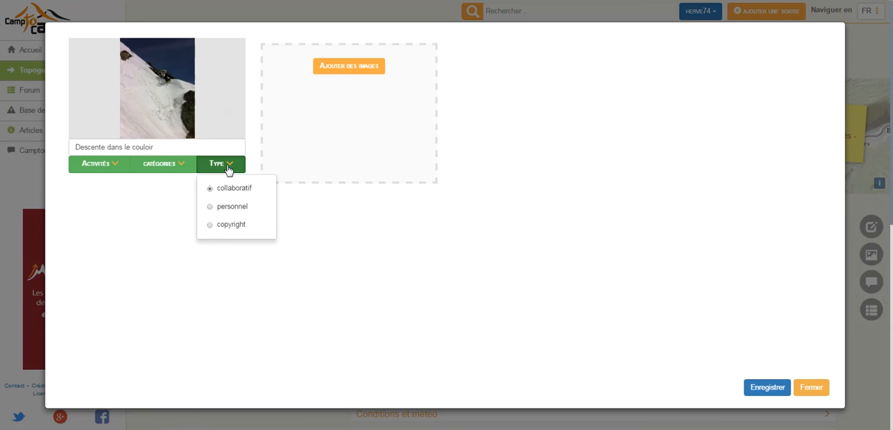
left_click(210, 208)
left_click(371, 282)
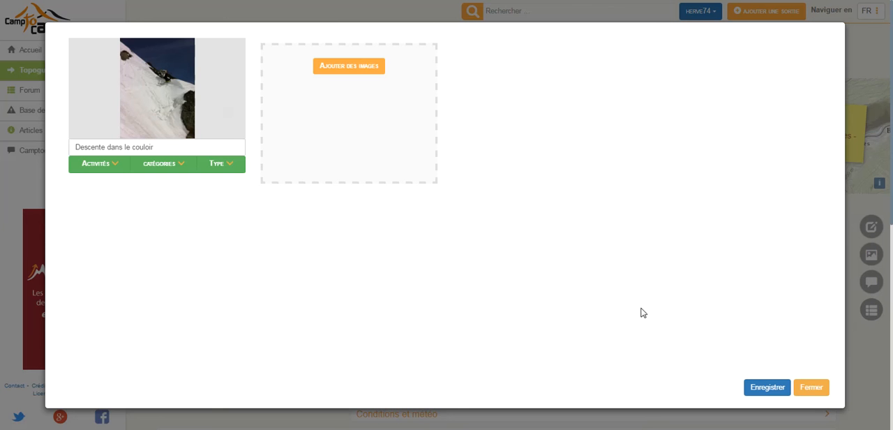